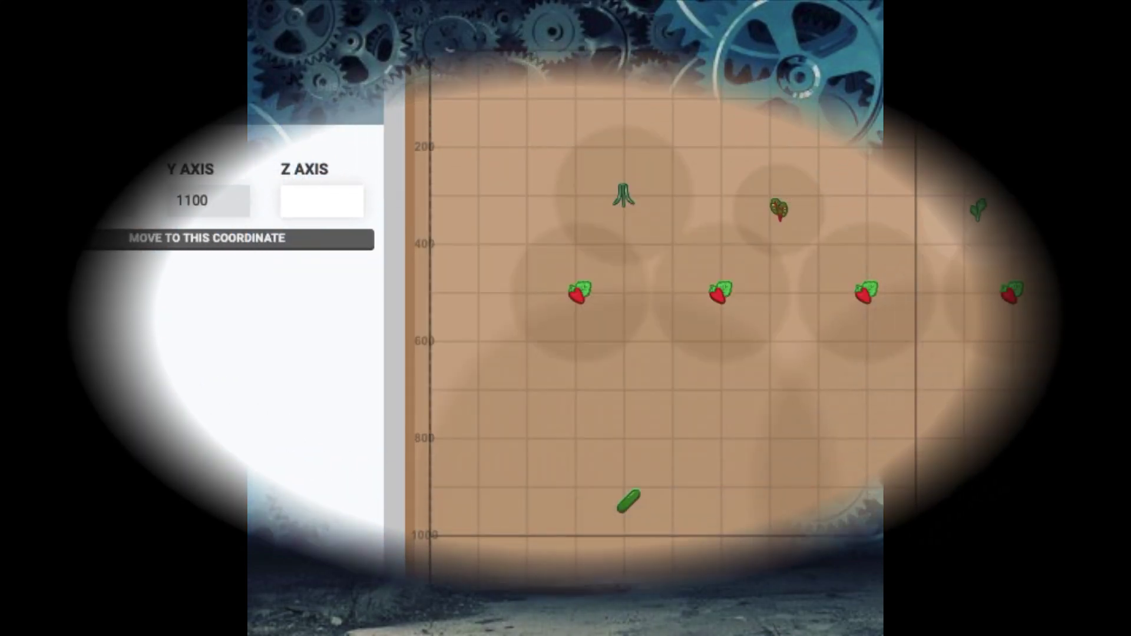
# Return from the Move to location panel to the Plants list
pyautogui.click(56, 33)
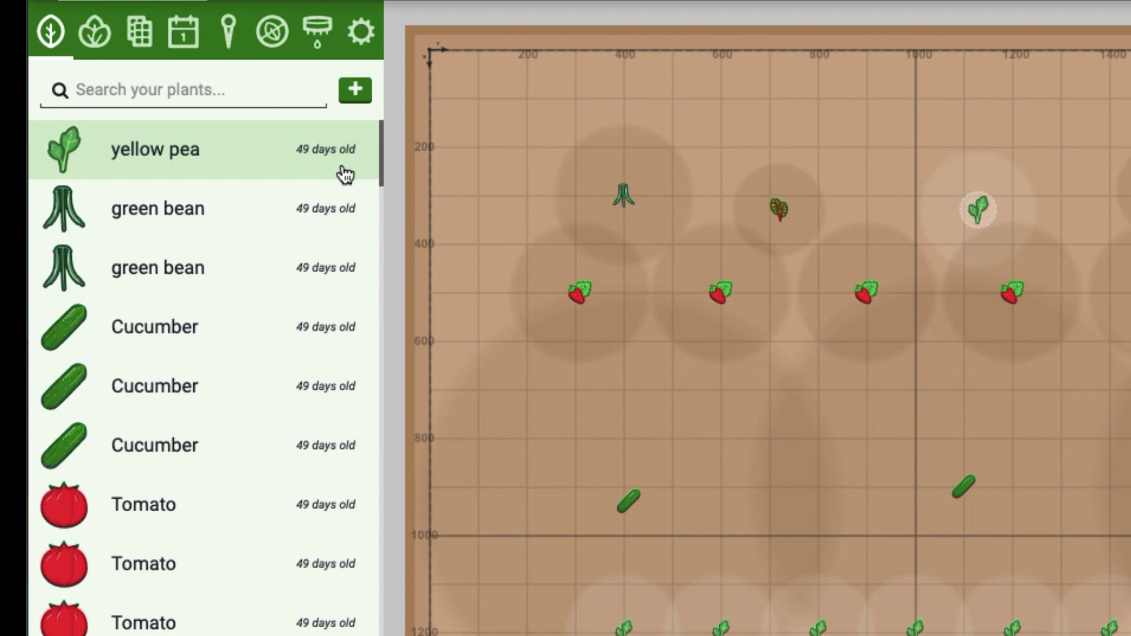
pyautogui.scroll(-2, 344, 174)
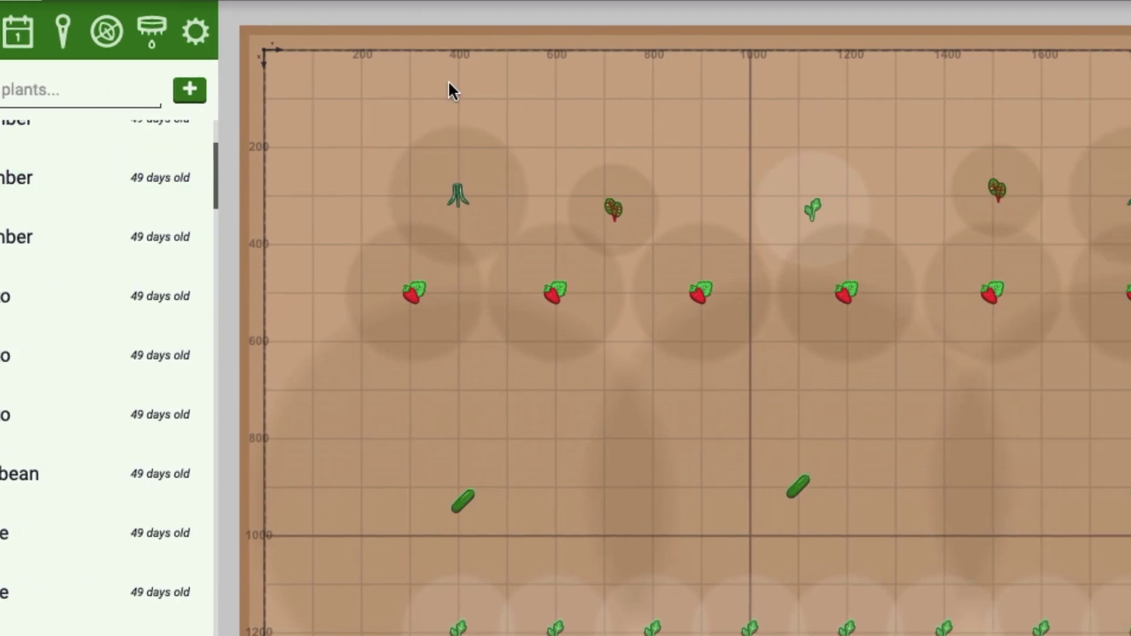
pyautogui.scroll(-2, 232, 79)
pyautogui.scroll(-1, 232, 79)
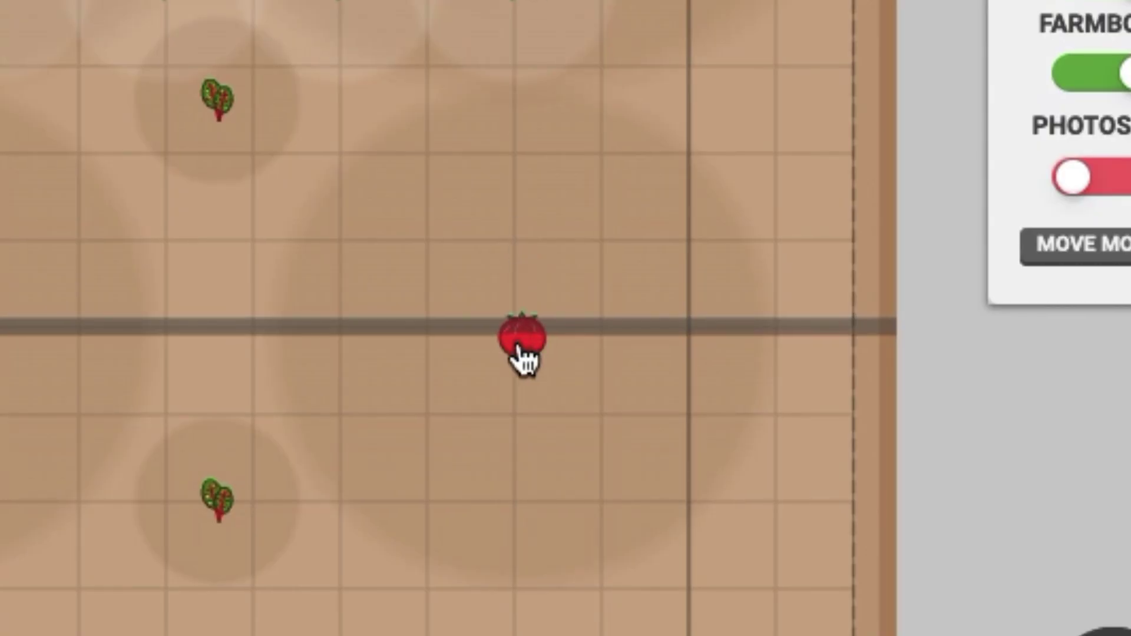
# Select the tomato plant on the map and send FarmBot to its coordinates (X 1610, Y 1810)
pyautogui.click(518, 347)
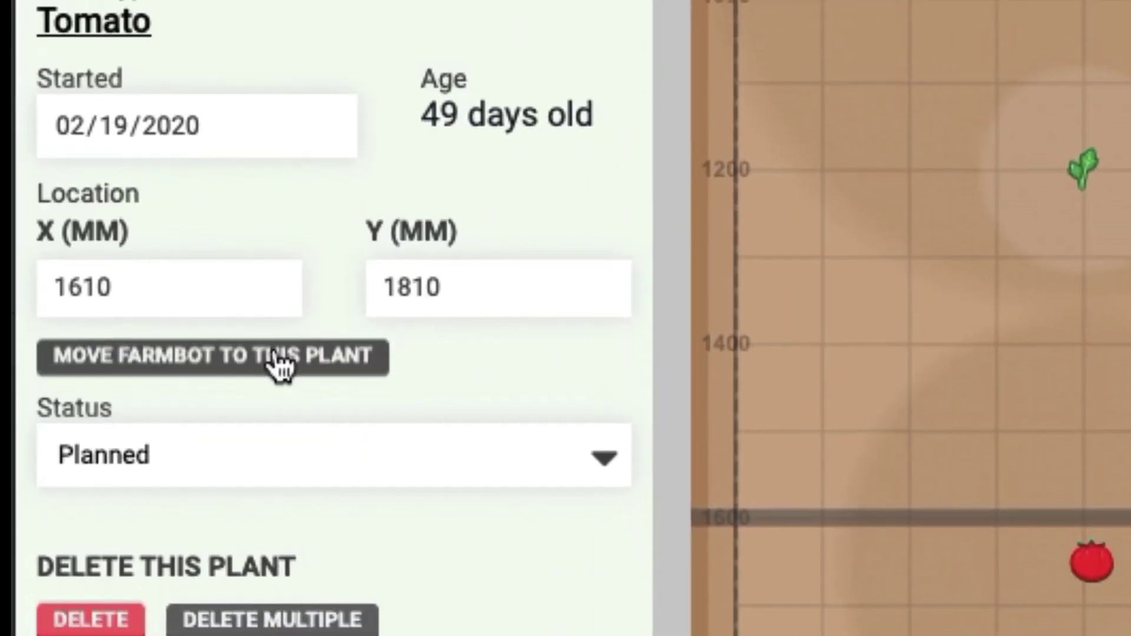
pyautogui.click(270, 354)
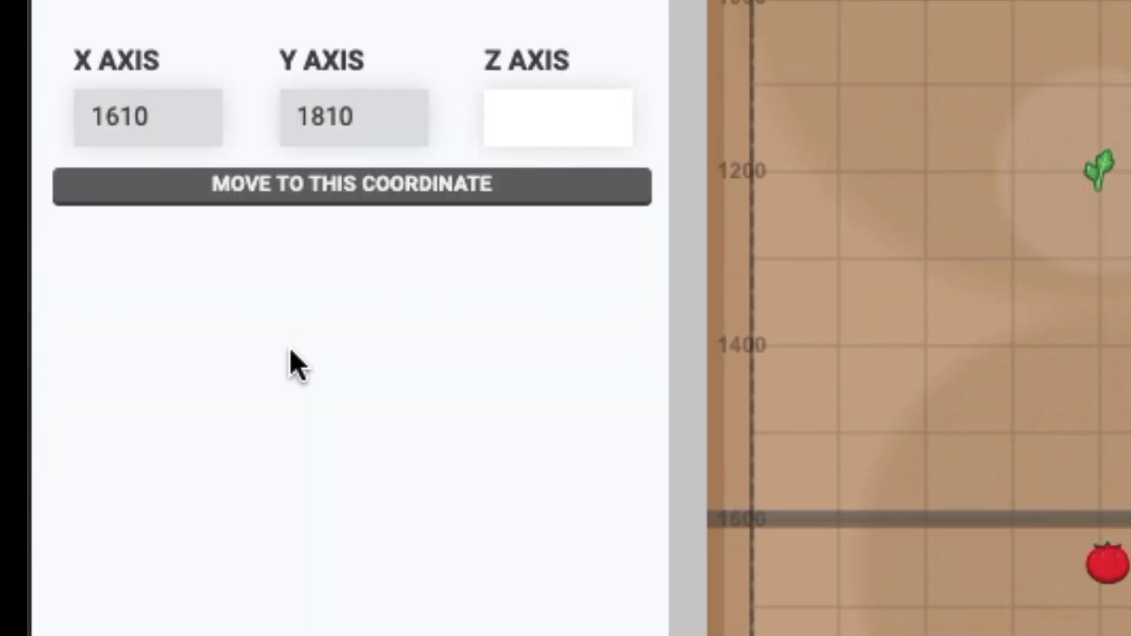
pyautogui.click(327, 199)
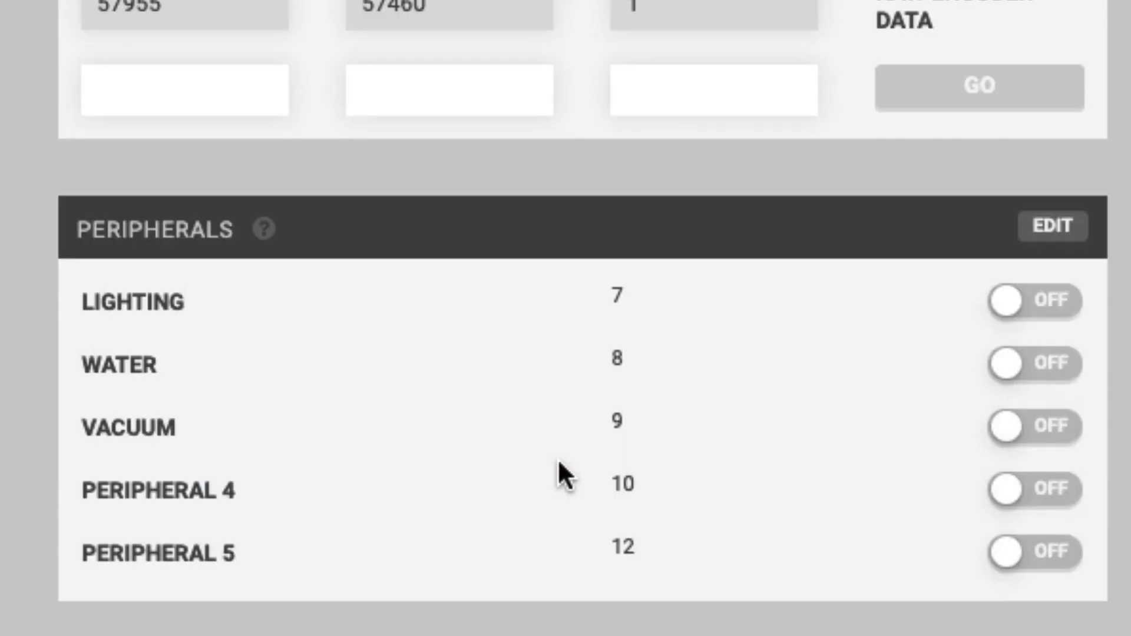
pyautogui.scroll(-2, 558, 461)
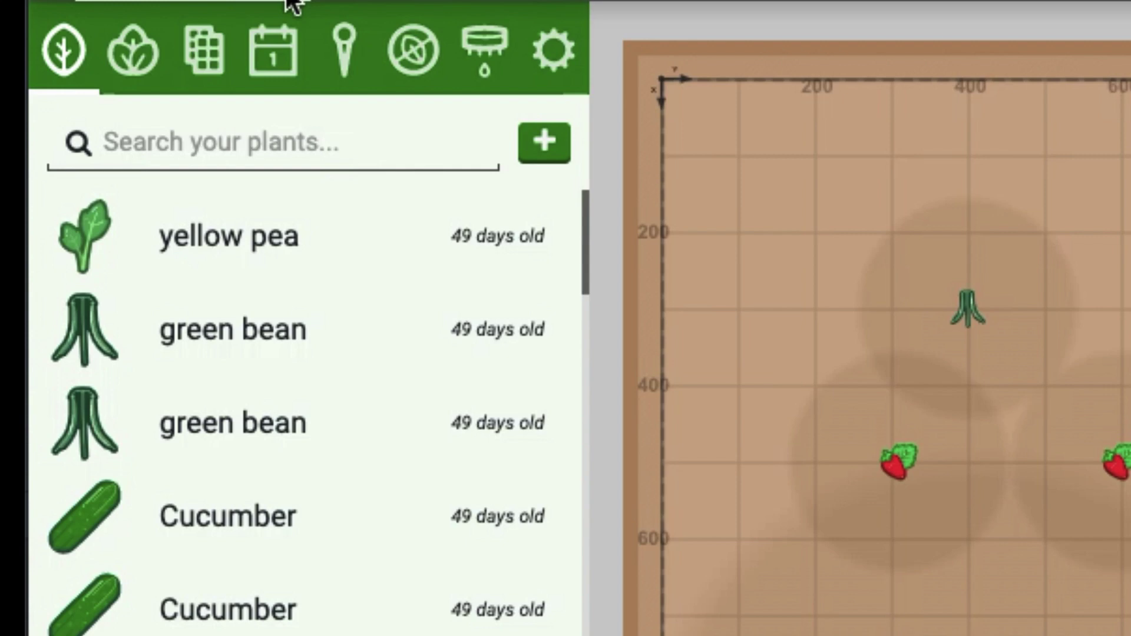
# Switch to the scheduled Events list to find the Spring 2020 Seed Watering events
pyautogui.click(281, 55)
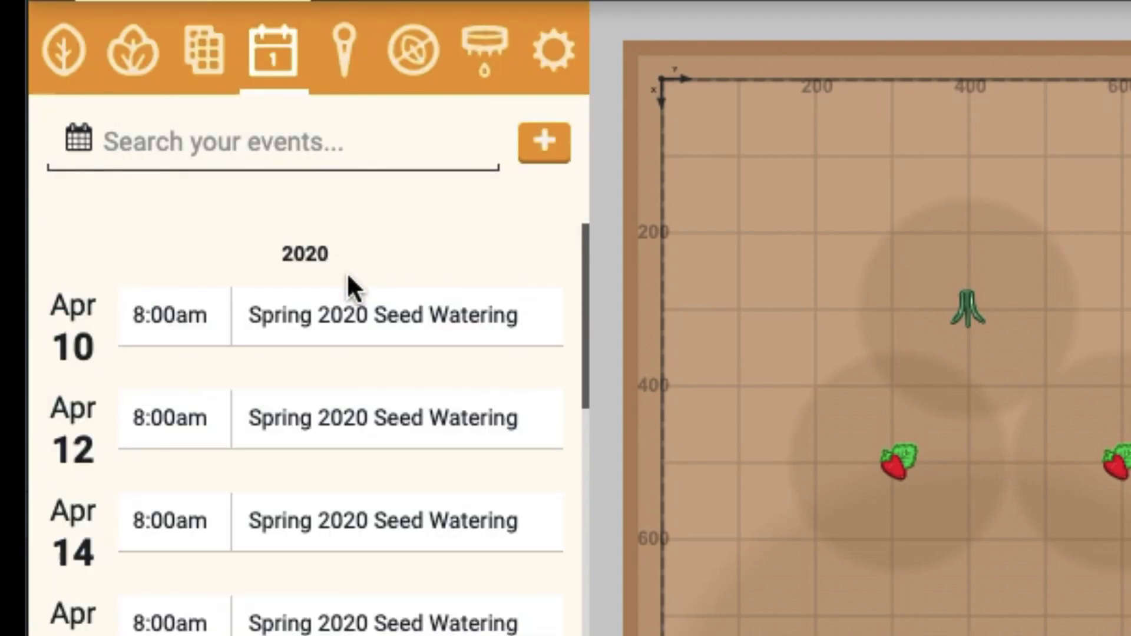
pyautogui.scroll(3, 377, 302)
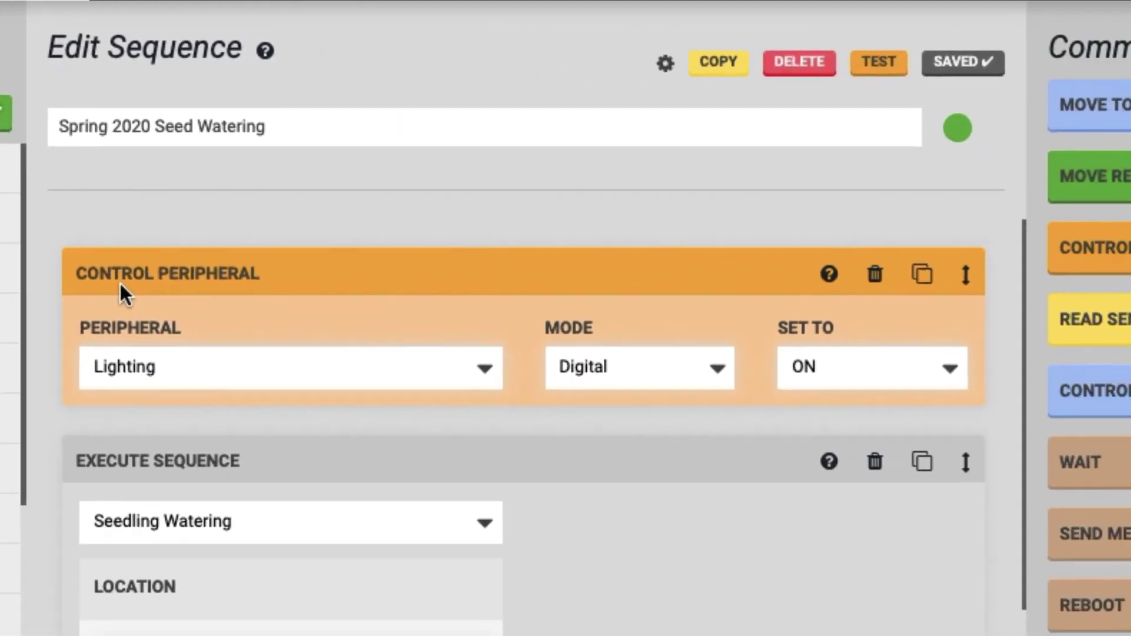
pyautogui.scroll(-2, 121, 284)
pyautogui.scroll(-3, 121, 292)
pyautogui.scroll(-3, 118, 282)
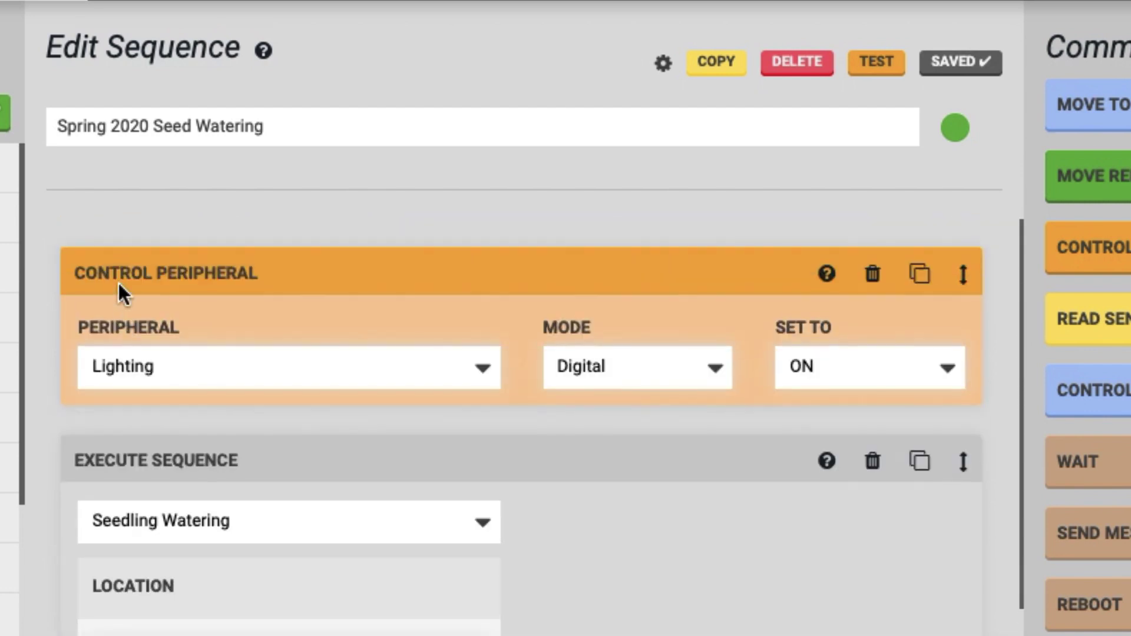